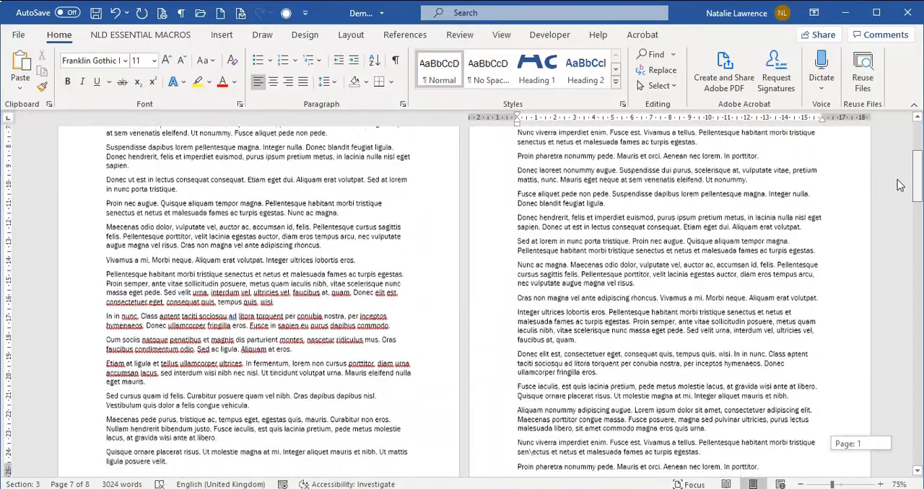
Step: Open the Section 1 footer and step through to the Section 3 footer and back, examining the page numbers
{"action": "left_click", "coordinate": [416, 366]}
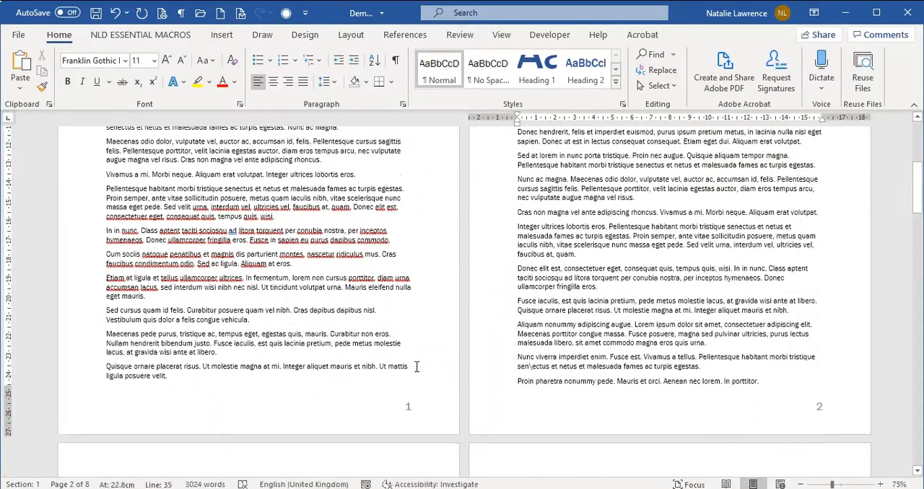
{"action": "double_click", "coordinate": [424, 420]}
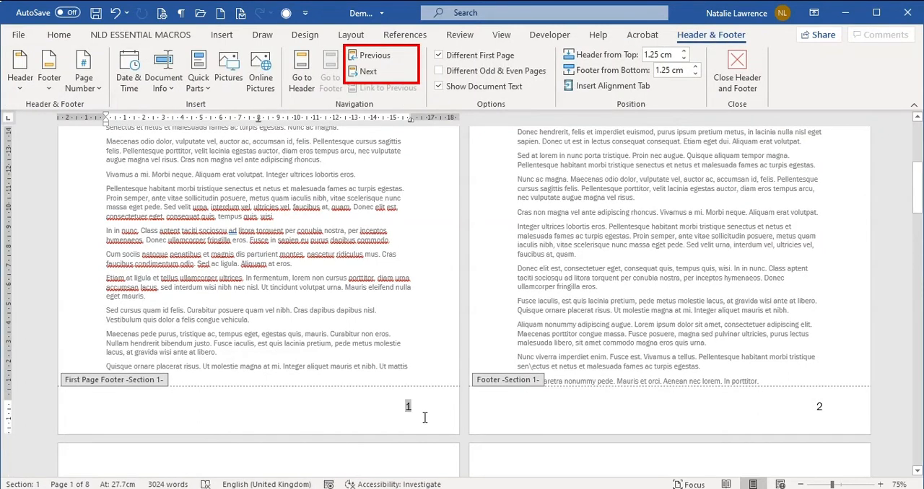
{"action": "left_click", "coordinate": [378, 75]}
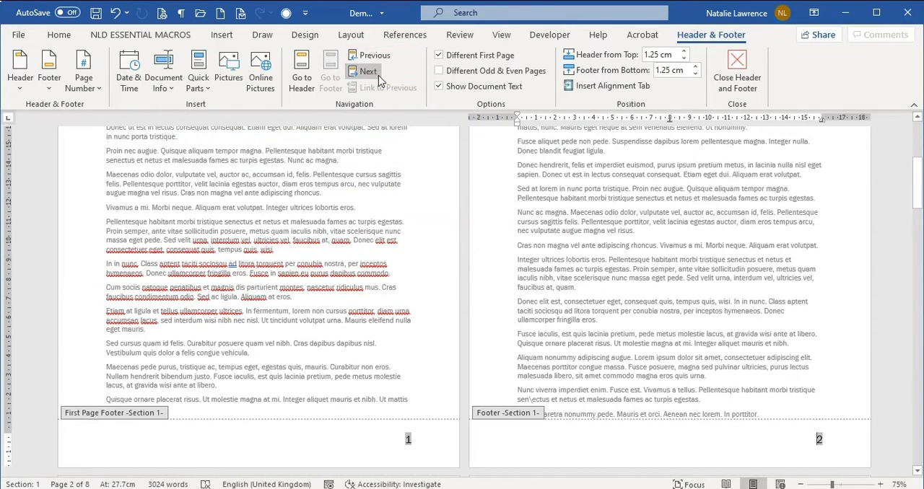
{"action": "left_click", "coordinate": [368, 72]}
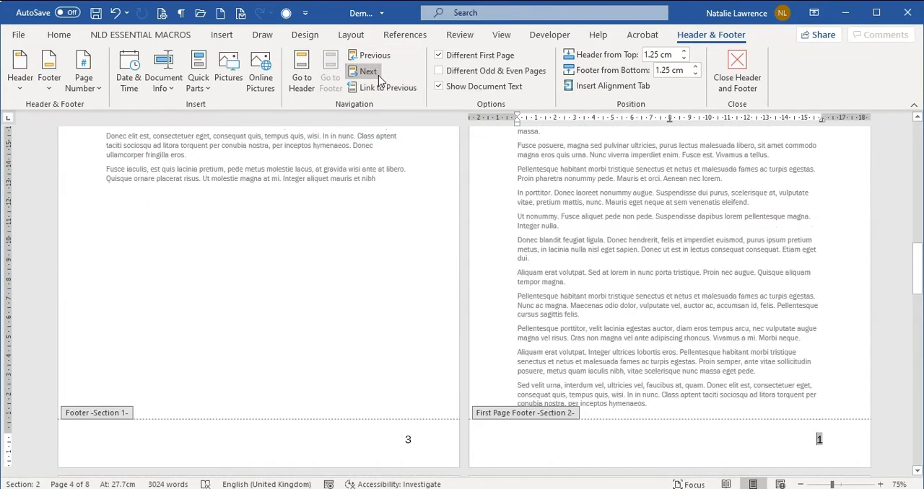
{"action": "left_click", "coordinate": [378, 77]}
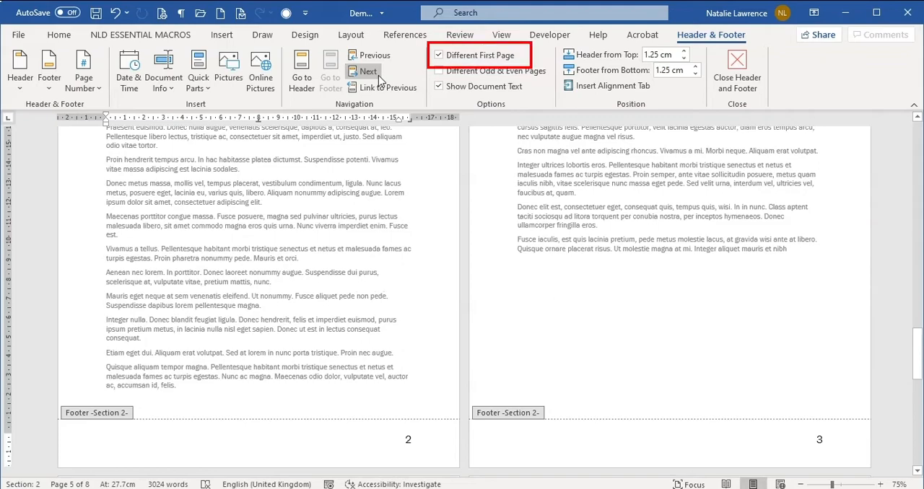
{"action": "left_click", "coordinate": [368, 72]}
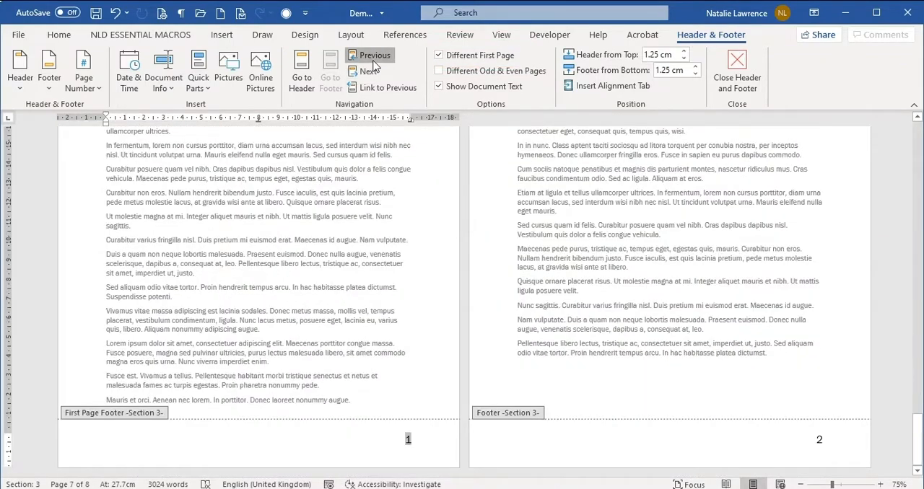
{"action": "left_click", "coordinate": [372, 57]}
{"action": "left_click", "coordinate": [373, 61]}
{"action": "left_click", "coordinate": [374, 58]}
{"action": "left_click", "coordinate": [373, 58]}
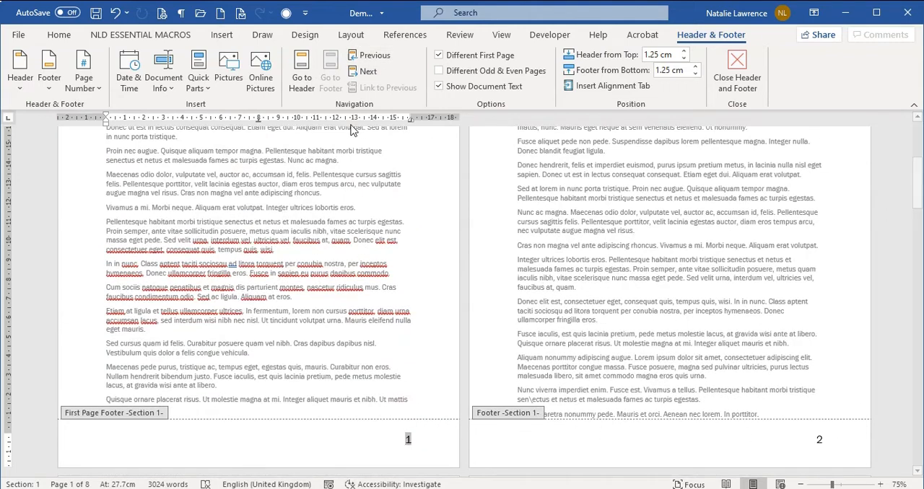
Step: Check each section's footers again for where page numbering restarts, return to Section 1 and close the footer view
{"action": "left_click", "coordinate": [368, 72]}
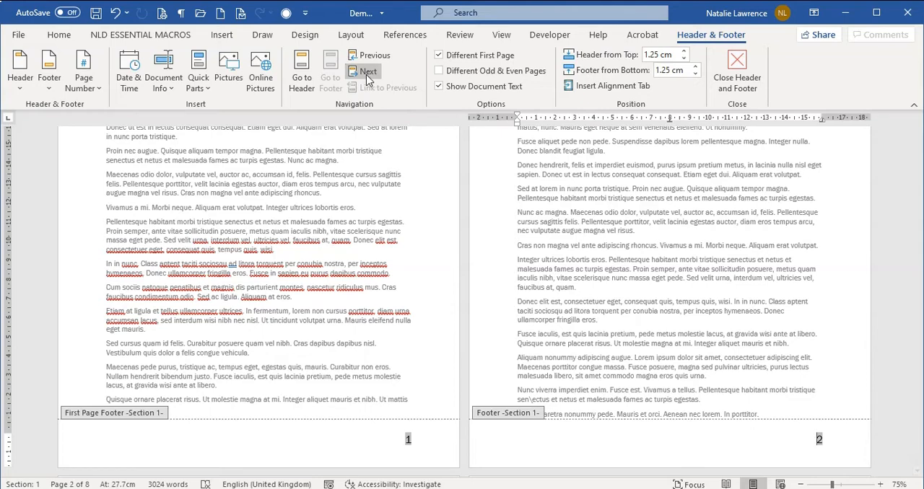
{"action": "left_click", "coordinate": [367, 72]}
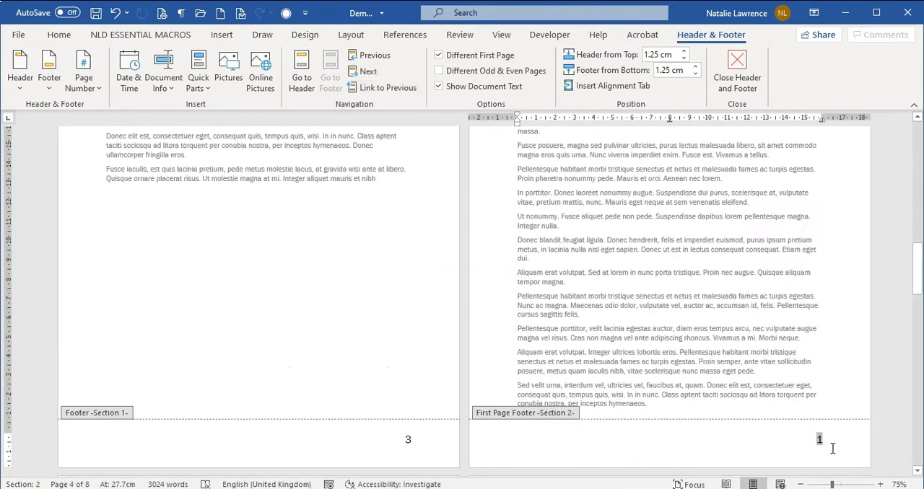
{"action": "left_click", "coordinate": [368, 72]}
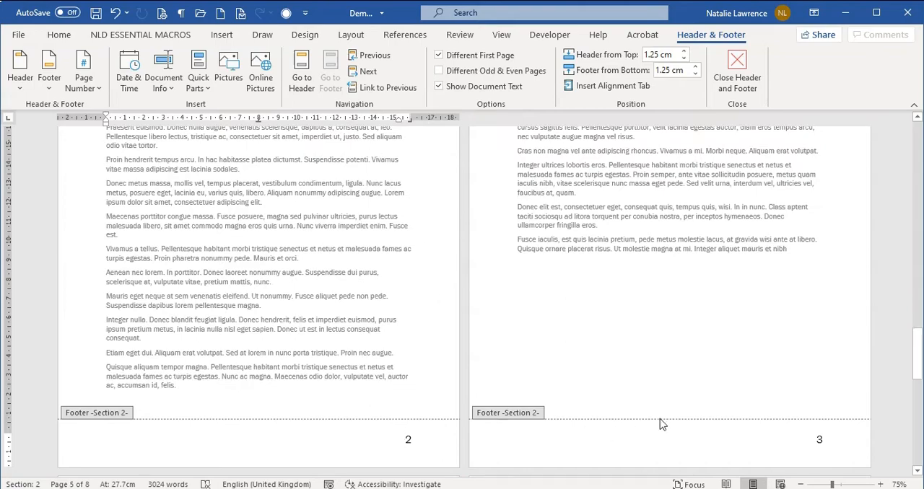
{"action": "left_click", "coordinate": [364, 72]}
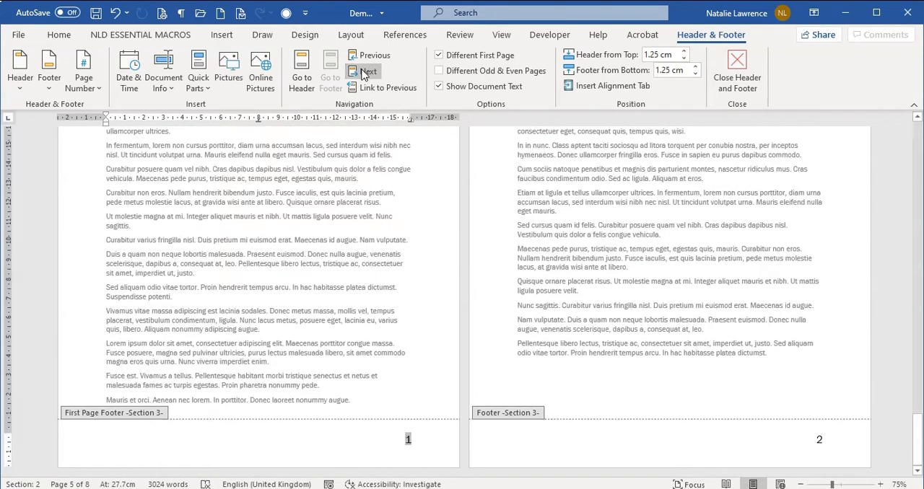
{"action": "left_click", "coordinate": [373, 57]}
{"action": "left_click", "coordinate": [374, 57]}
{"action": "left_click", "coordinate": [374, 57]}
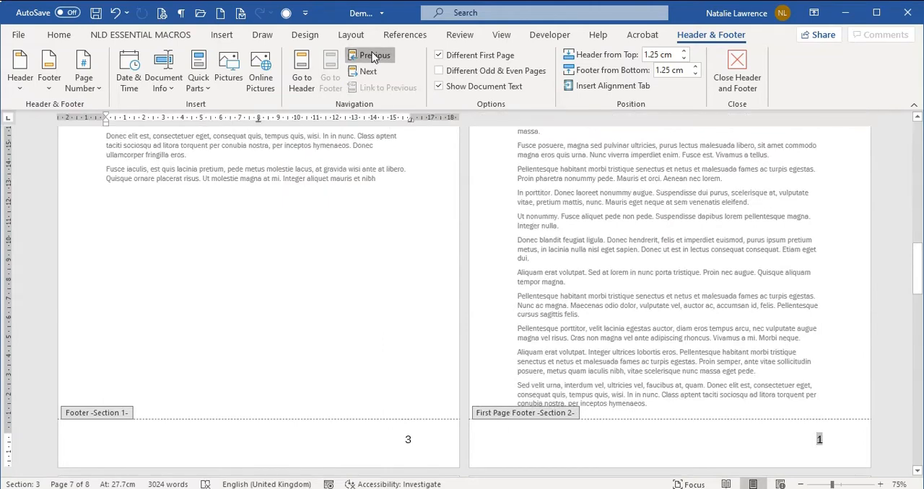
{"action": "left_click", "coordinate": [737, 72]}
{"action": "left_click", "coordinate": [642, 213]}
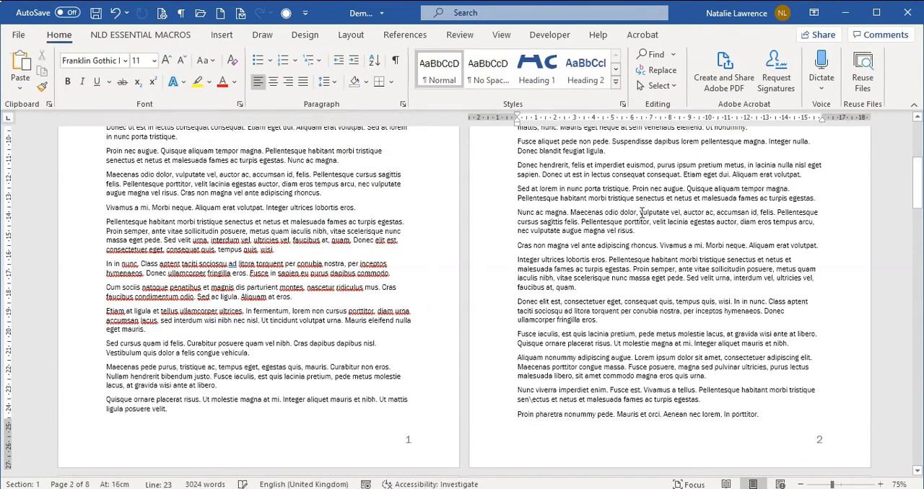
Step: Review the Section 2 and Section 3 footers with Different First Page off, and return to the body text
{"action": "left_click", "coordinate": [368, 71]}
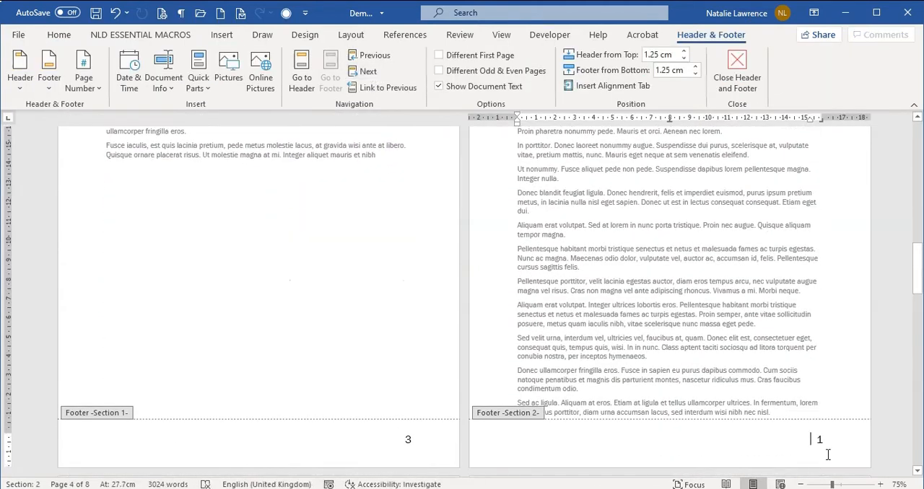
{"action": "left_click", "coordinate": [367, 71]}
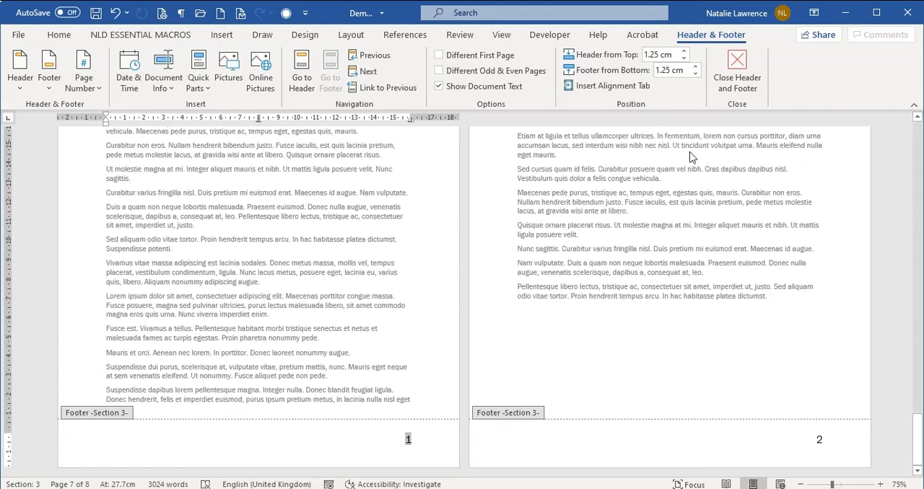
{"action": "double_click", "coordinate": [729, 158]}
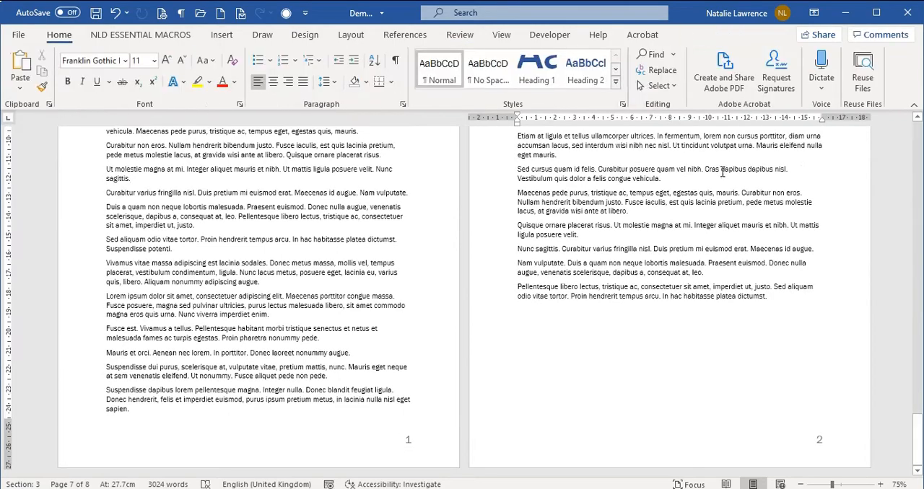
Step: Undo the recent document changes back to the saved state and return to the first pages
{"action": "key", "text": "ctrl+z"}
{"action": "key", "text": "ctrl+z"}
{"action": "key", "text": "ctrl+z"}
{"action": "key", "text": "ctrl+z"}
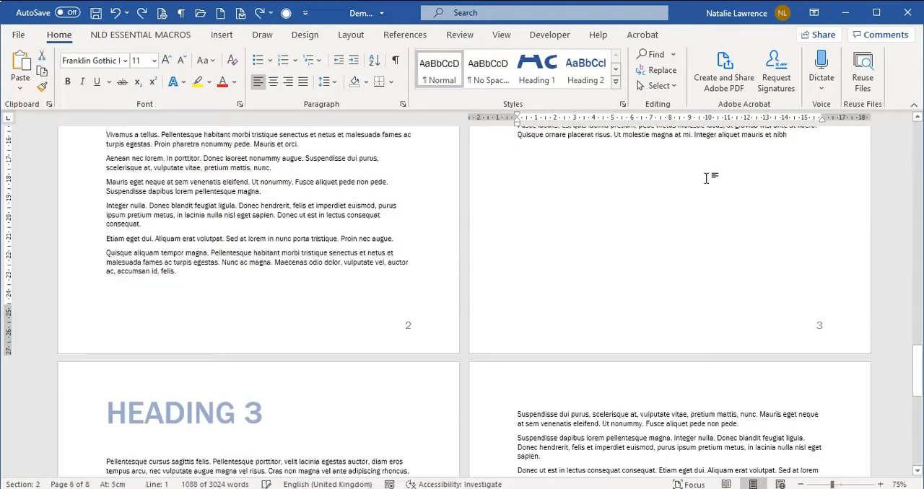
{"action": "key", "text": "ctrl+z"}
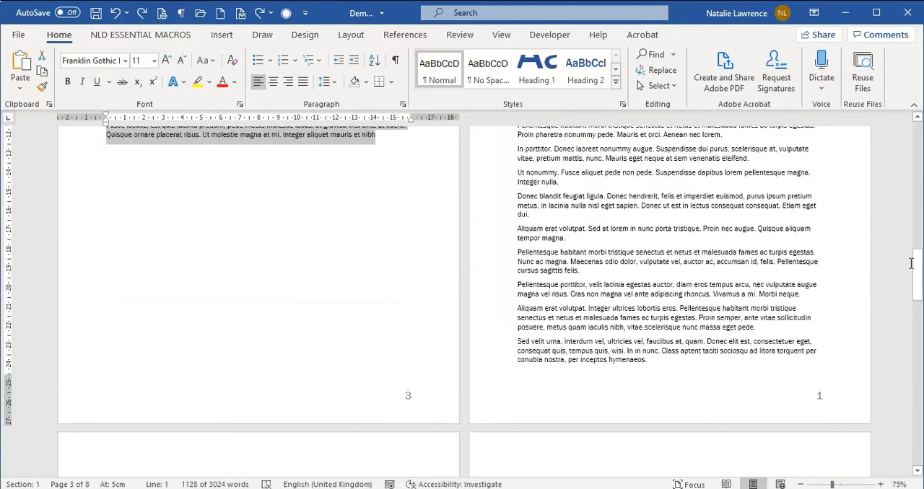
{"action": "key", "text": "ctrl+z"}
{"action": "left_click_drag", "start_coordinate": [919, 232], "coordinate": [911, 199]}
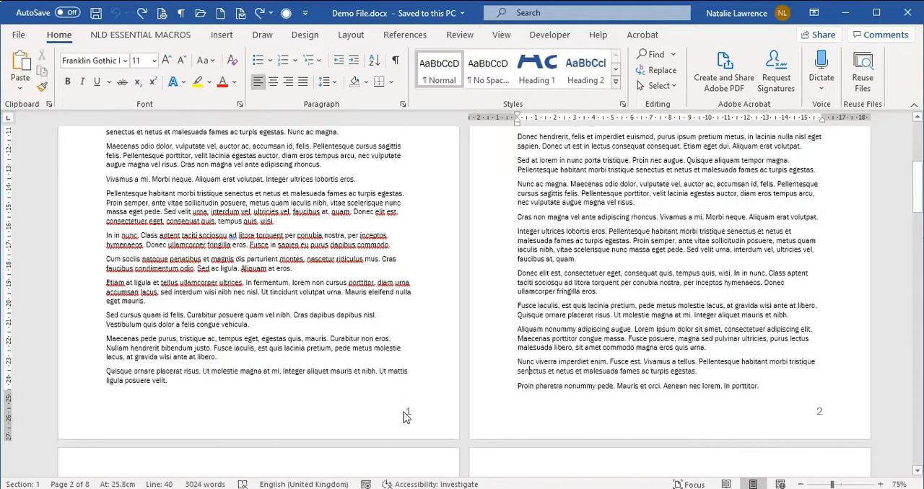
Step: Format the page number in the Section 2 first page footer to continue from the previous section
{"action": "double_click", "coordinate": [406, 417]}
{"action": "left_click", "coordinate": [367, 72]}
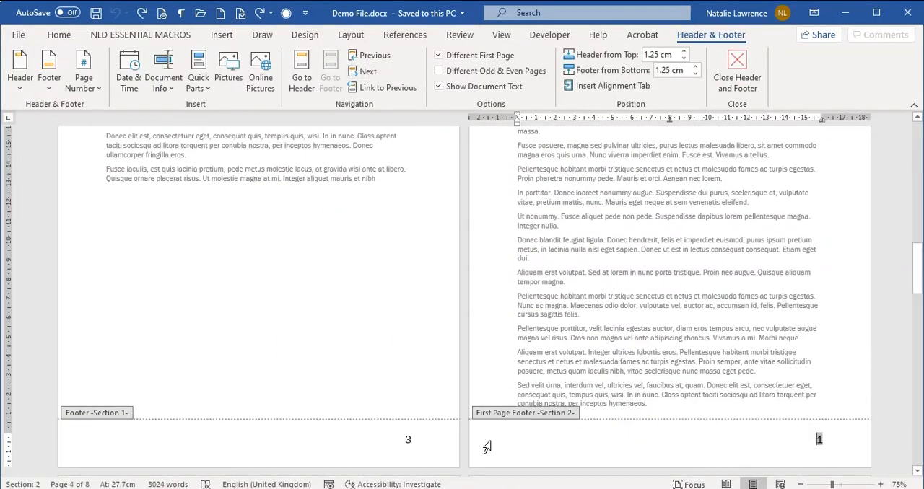
{"action": "left_click", "coordinate": [821, 439]}
{"action": "right_click", "coordinate": [821, 440]}
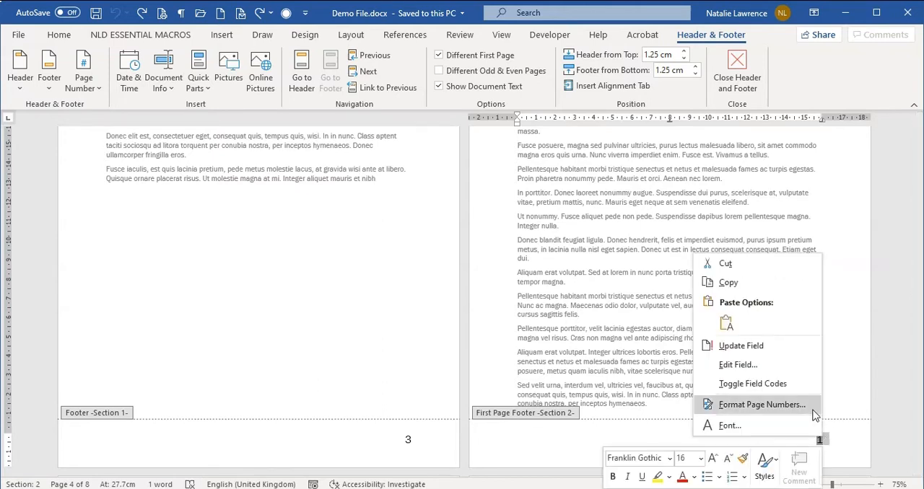
{"action": "left_click", "coordinate": [812, 410]}
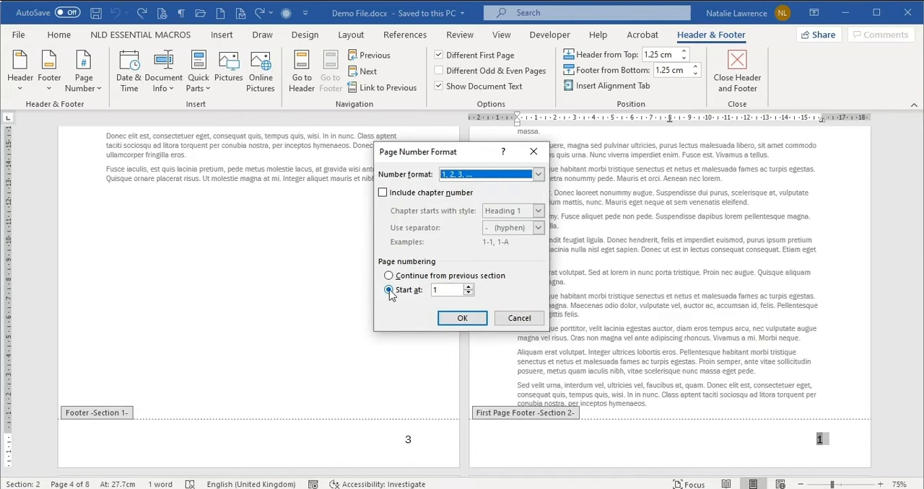
{"action": "left_click", "coordinate": [420, 278]}
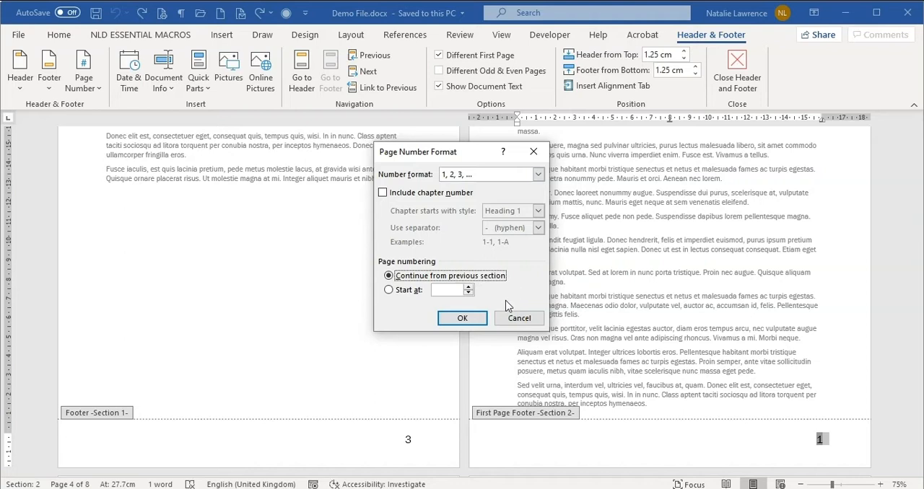
{"action": "left_click", "coordinate": [471, 317]}
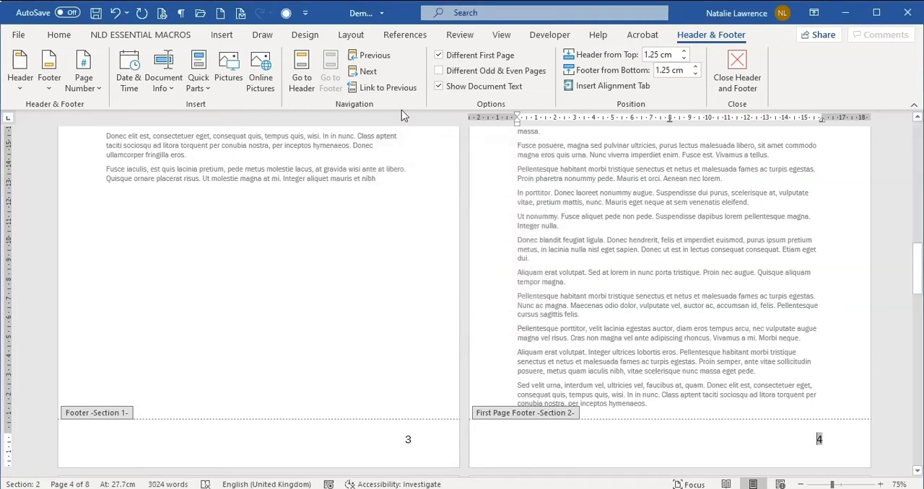
Step: Set the Section 3 first page footer's numbering to continue from the previous section, and close the footer view
{"action": "left_click", "coordinate": [370, 73]}
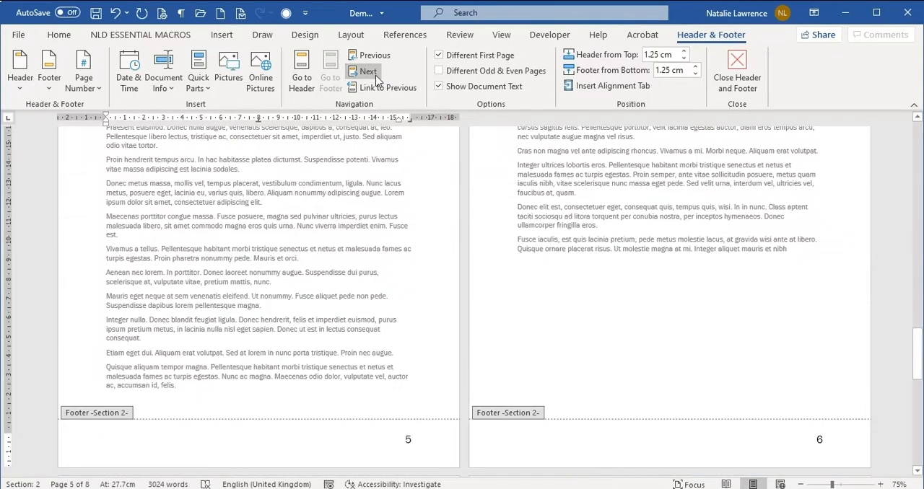
{"action": "left_click", "coordinate": [370, 72]}
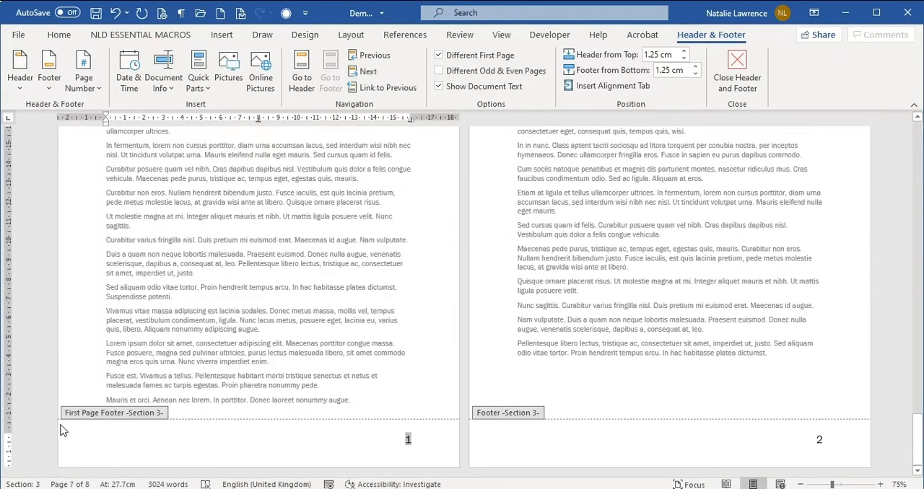
{"action": "double_click", "coordinate": [409, 440]}
{"action": "right_click", "coordinate": [410, 442]}
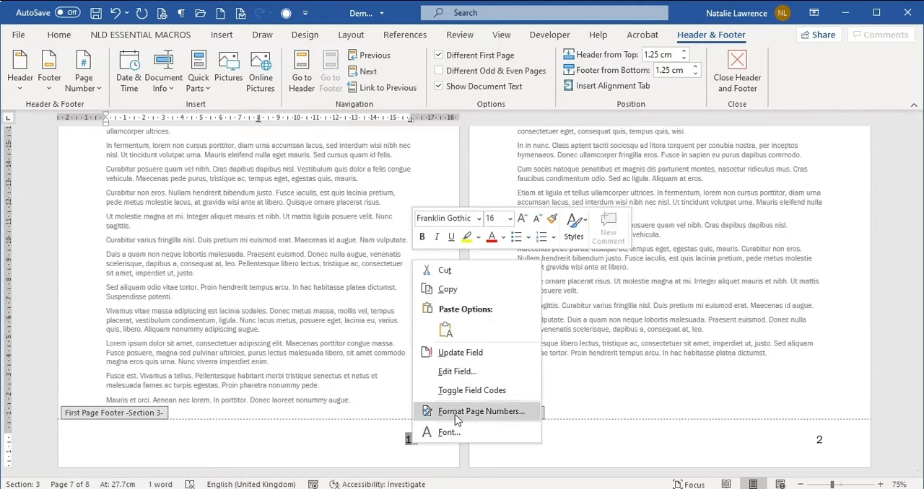
{"action": "left_click", "coordinate": [474, 411]}
{"action": "left_click", "coordinate": [410, 275]}
{"action": "left_click", "coordinate": [456, 318]}
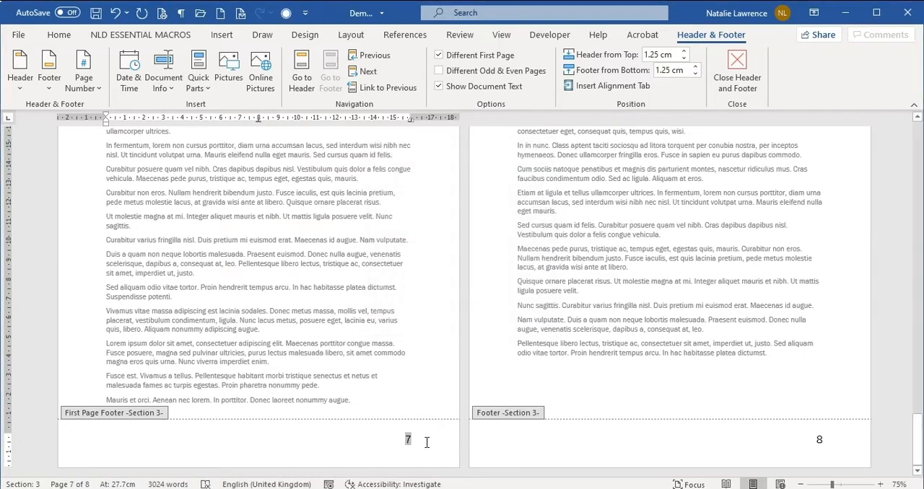
{"action": "left_click", "coordinate": [737, 79]}
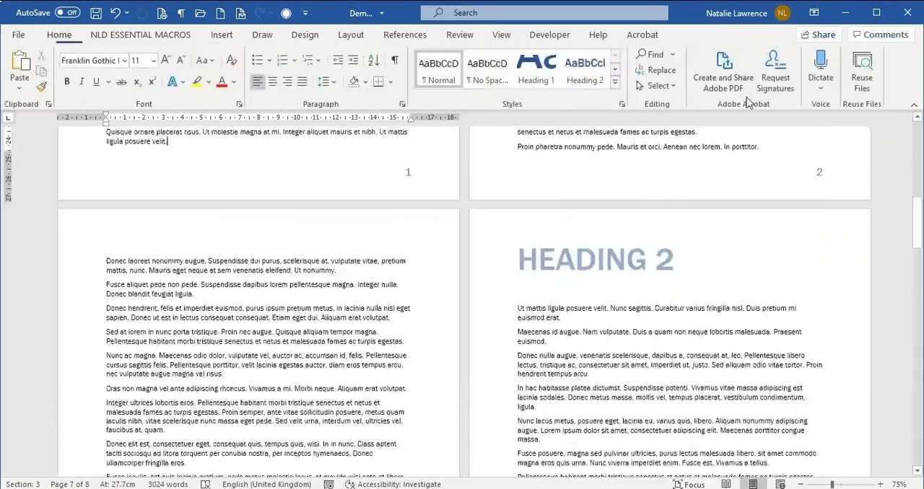
Step: From the document's start, view the status bar options and use Go To to jump to the next section
{"action": "left_click_drag", "start_coordinate": [918, 235], "coordinate": [887, 137]}
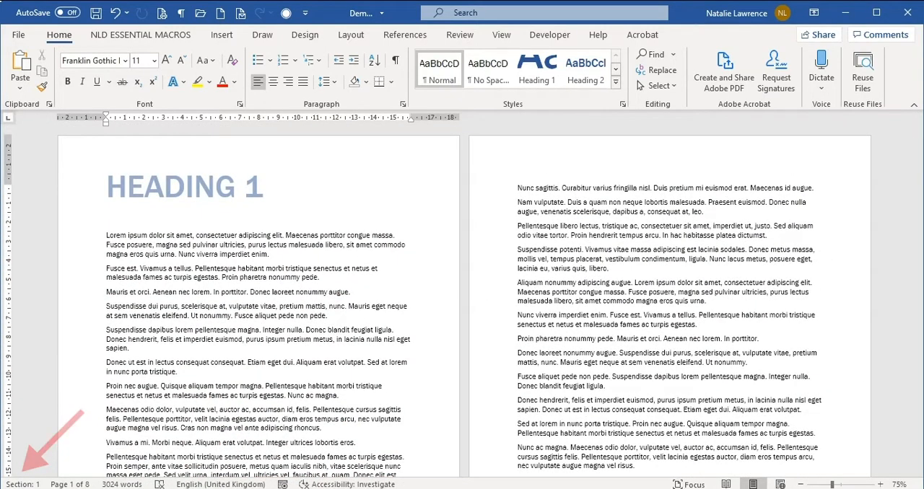
{"action": "right_click", "coordinate": [424, 485]}
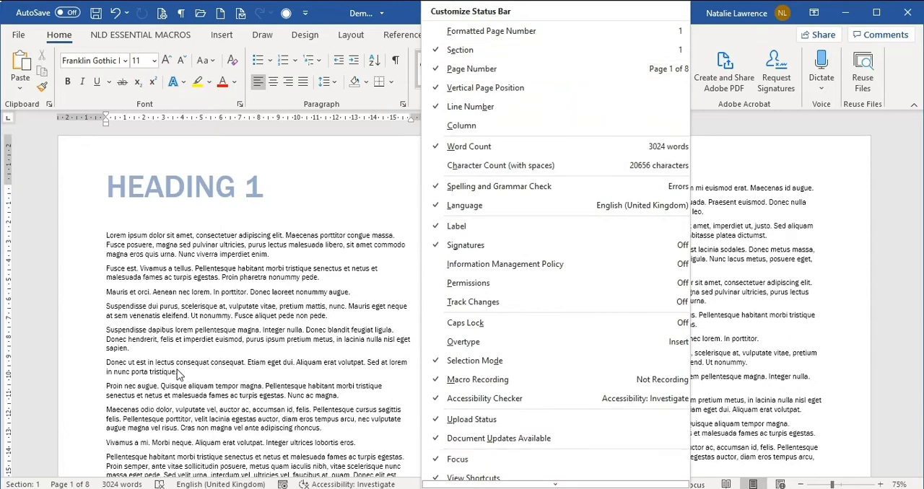
{"action": "left_click", "coordinate": [6, 483]}
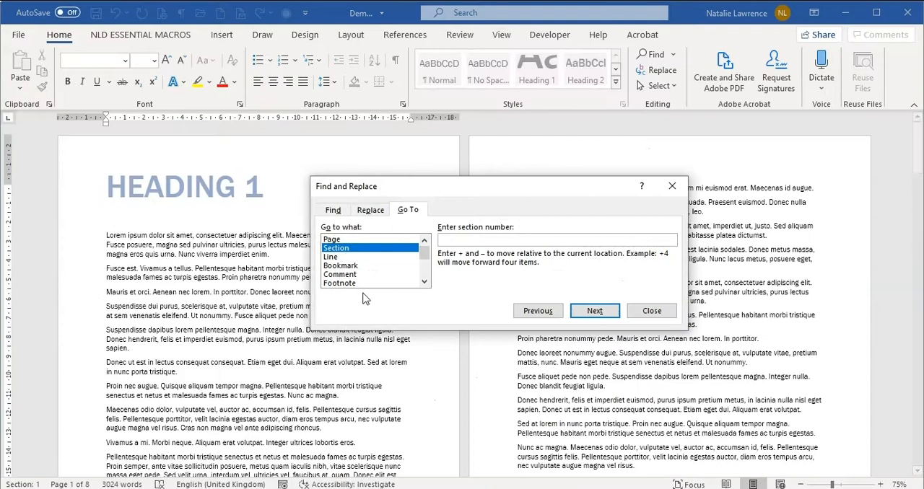
{"action": "left_click", "coordinate": [358, 249]}
{"action": "left_click", "coordinate": [613, 314]}
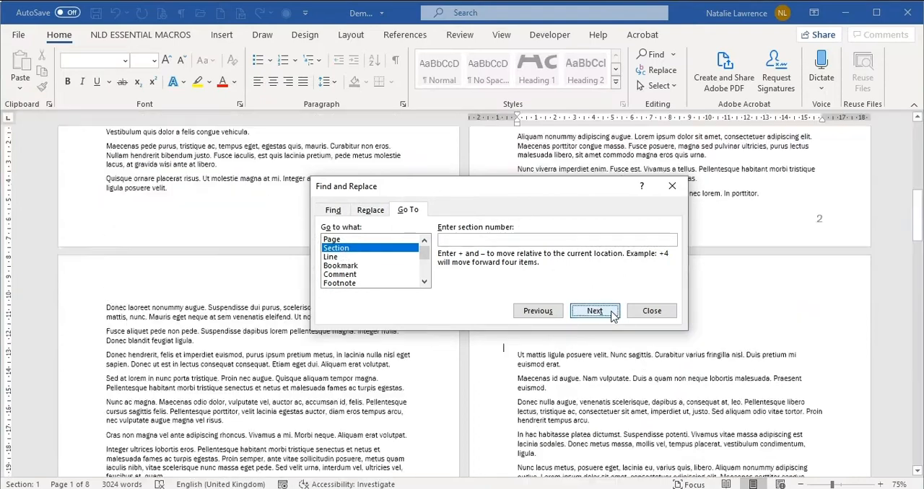
Step: Step through the remaining sections with Go To, checking the Section 1 and Section 2 footer page numbers, and close the dialog
{"action": "scroll", "coordinate": [406, 351], "scroll_direction": "down", "scroll_amount": 5}
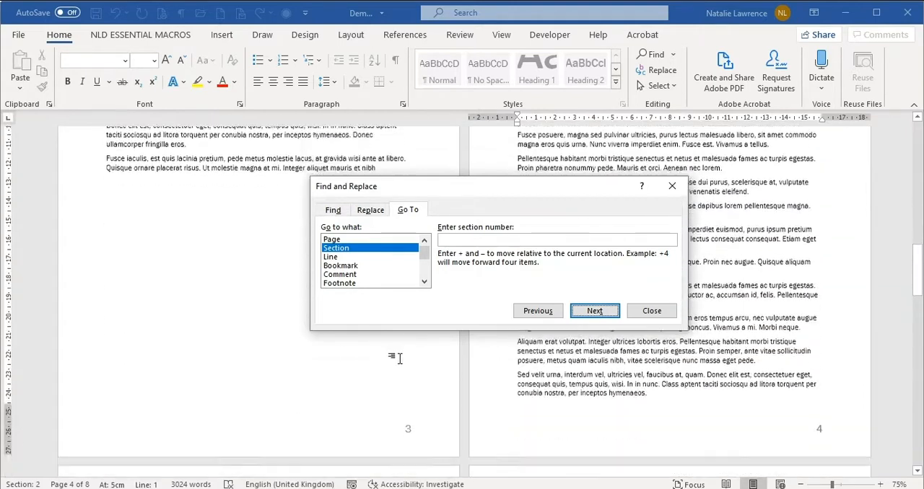
{"action": "double_click", "coordinate": [406, 402]}
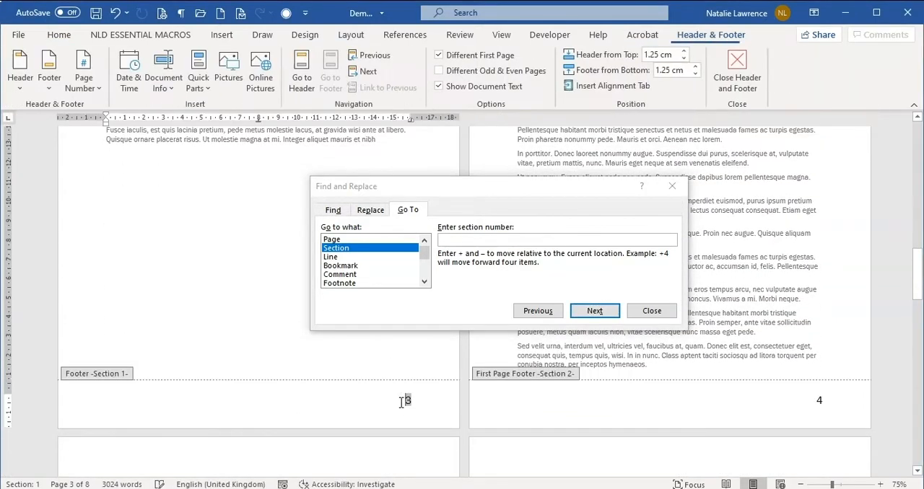
{"action": "left_click", "coordinate": [613, 315]}
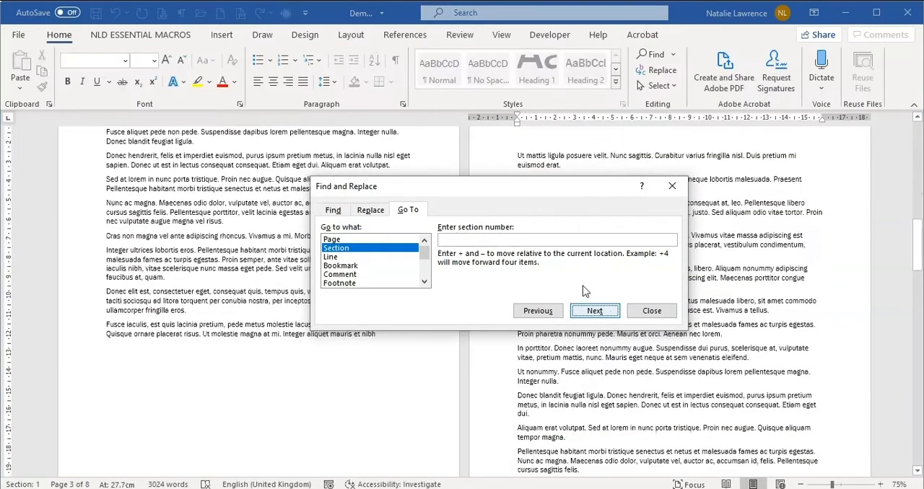
{"action": "scroll", "coordinate": [269, 342], "scroll_direction": "down", "scroll_amount": 3}
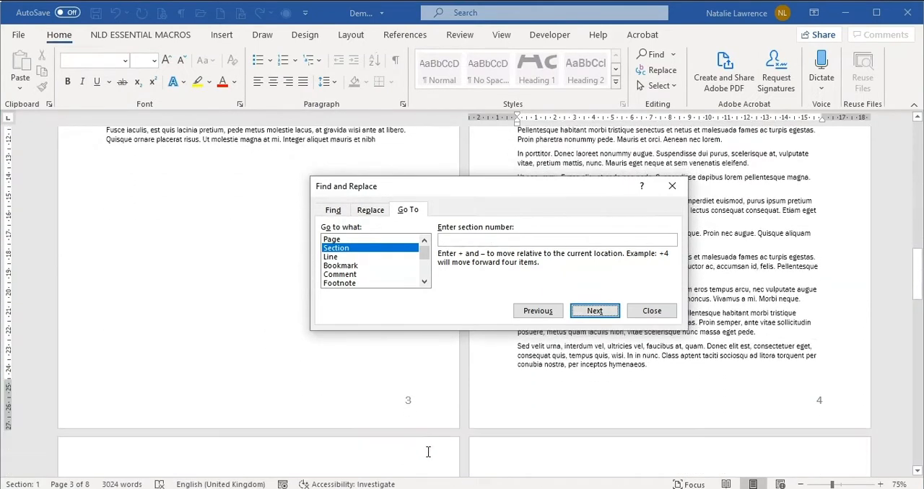
{"action": "double_click", "coordinate": [838, 401]}
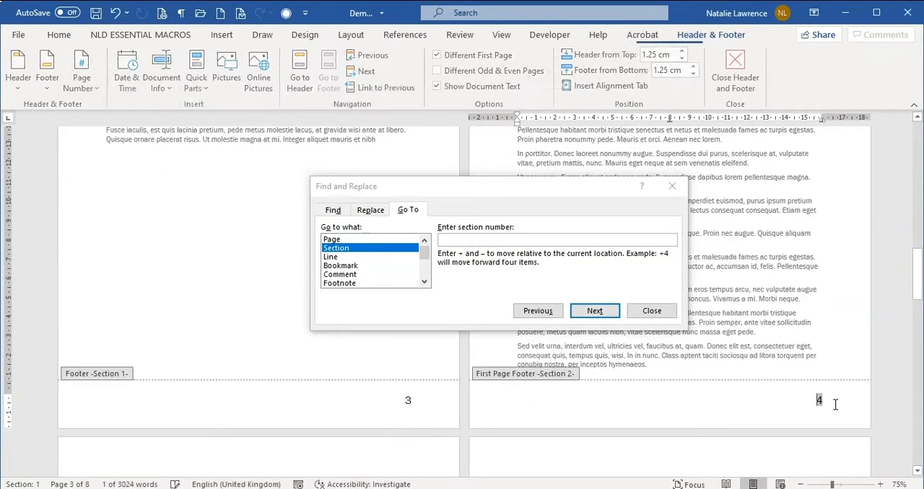
{"action": "left_click", "coordinate": [622, 318]}
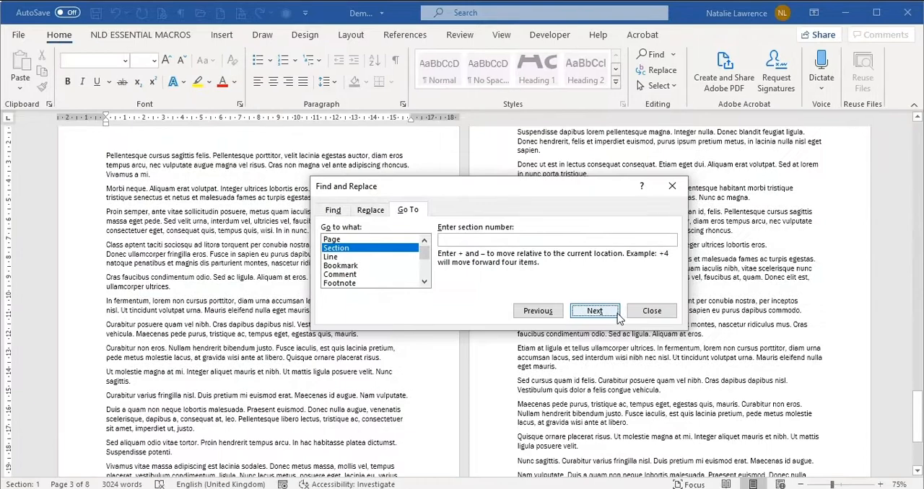
{"action": "left_click", "coordinate": [641, 312]}
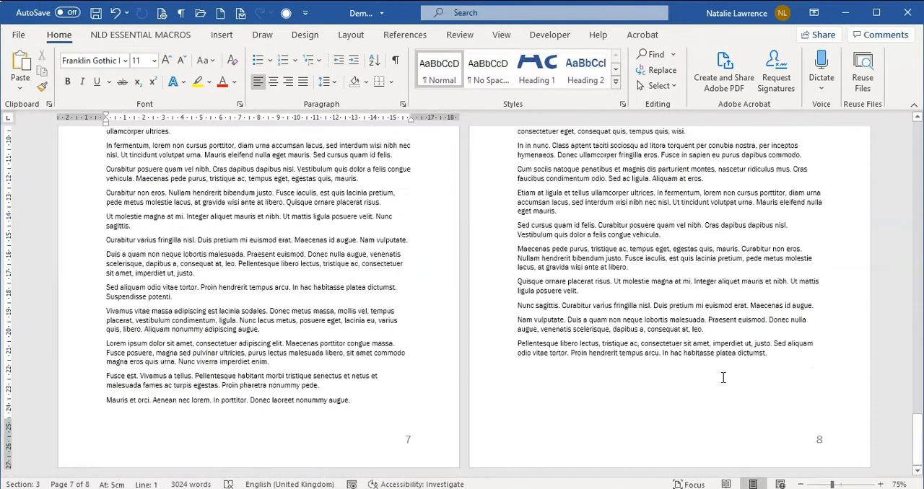
Step: Undo the page numbering changes back to the saved state and place the cursor on Section 2's first page
{"action": "left_click_drag", "start_coordinate": [916, 434], "coordinate": [909, 131]}
{"action": "key", "text": "ctrl+z"}
{"action": "key", "text": "ctrl+z"}
{"action": "key", "text": "ctrl+z"}
{"action": "key", "text": "ctrl+z"}
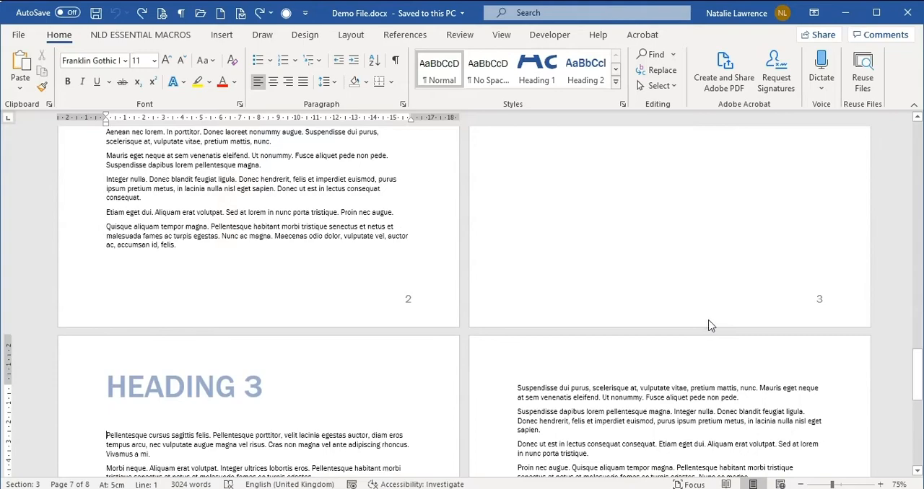
{"action": "scroll", "coordinate": [704, 324], "scroll_direction": "down", "scroll_amount": 3}
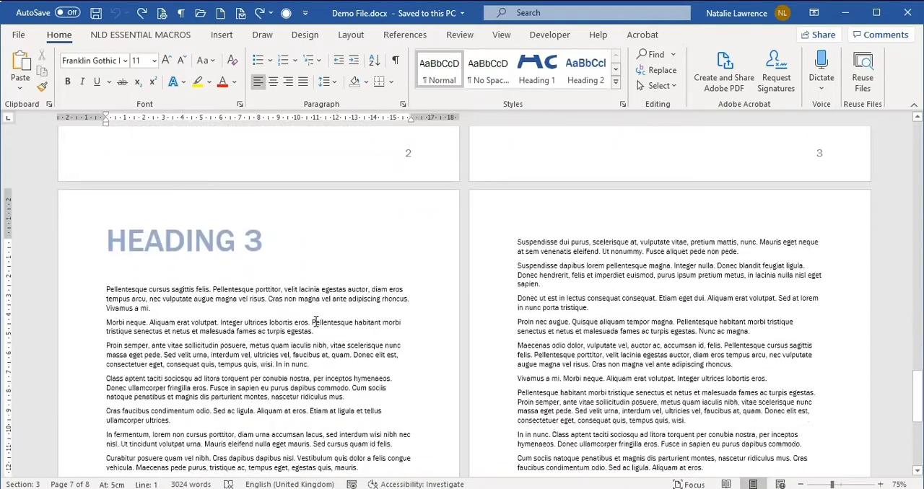
{"action": "scroll", "coordinate": [467, 310], "scroll_direction": "up", "scroll_amount": 3}
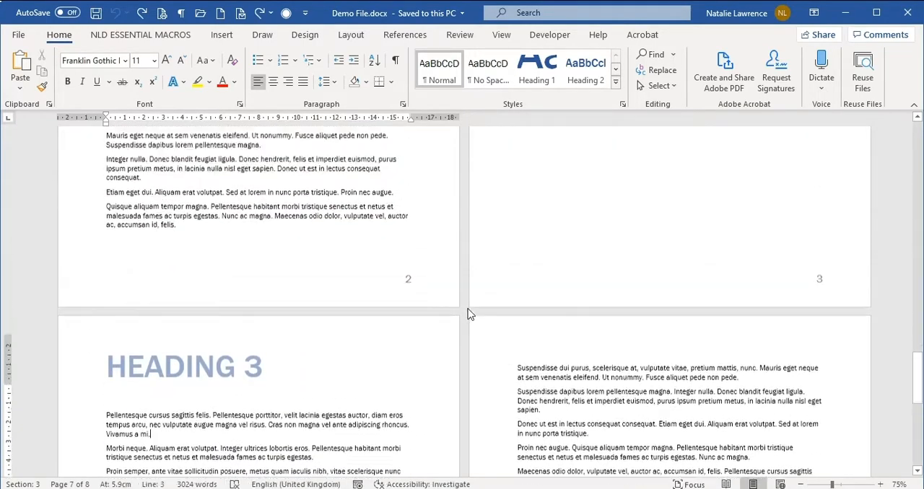
{"action": "left_click_drag", "start_coordinate": [915, 372], "coordinate": [918, 287]}
{"action": "left_click", "coordinate": [812, 286]}
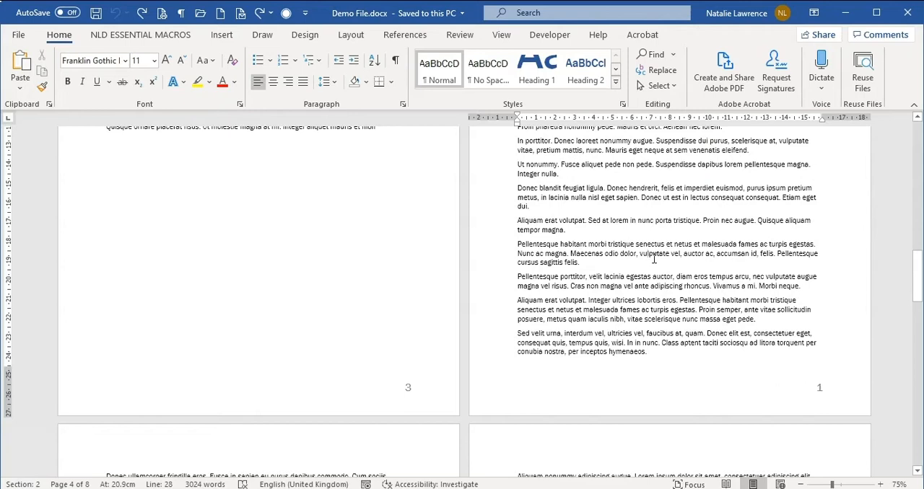
Step: Open the Visual Basic editor and insert a new module in the Normal project
{"action": "key", "text": "alt+F11"}
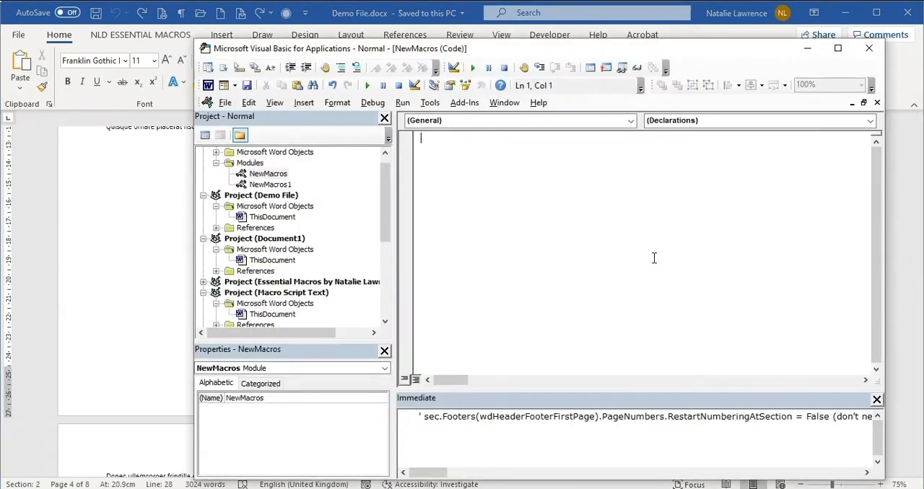
{"action": "scroll", "coordinate": [376, 202], "scroll_direction": "up", "scroll_amount": 1}
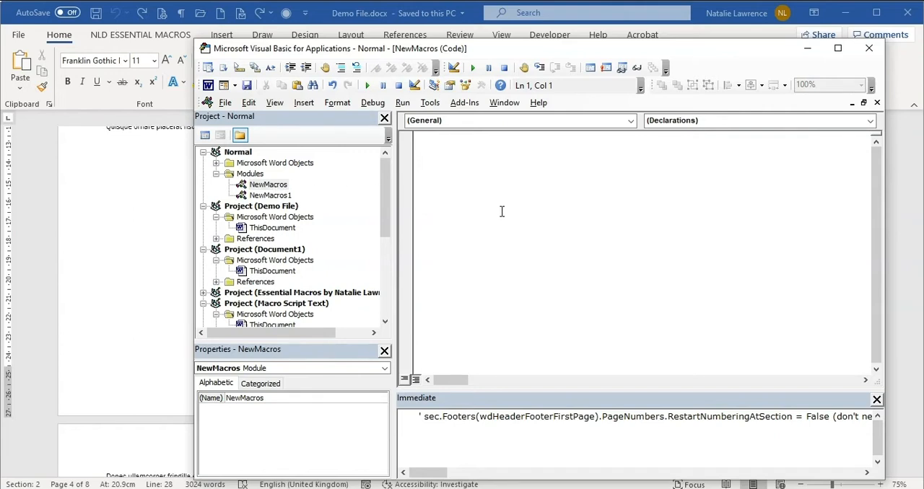
{"action": "right_click", "coordinate": [249, 153]}
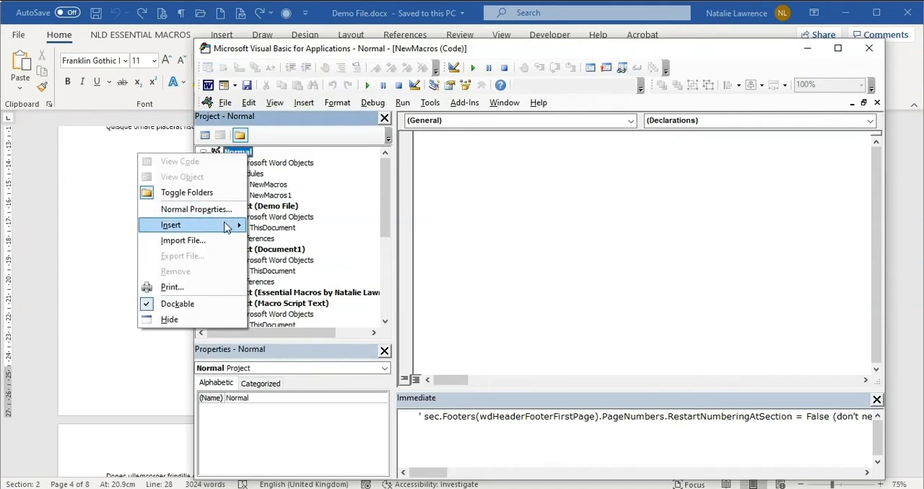
{"action": "mouse_move", "coordinate": [228, 226]}
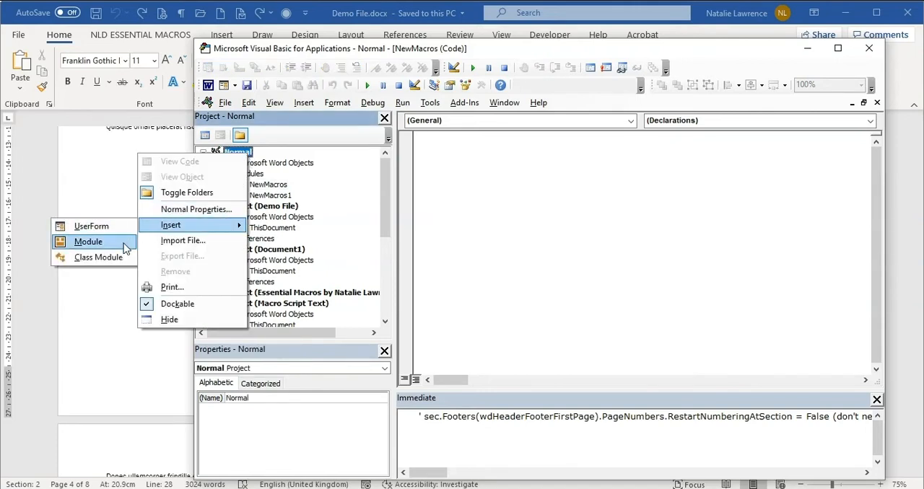
{"action": "left_click", "coordinate": [88, 242]}
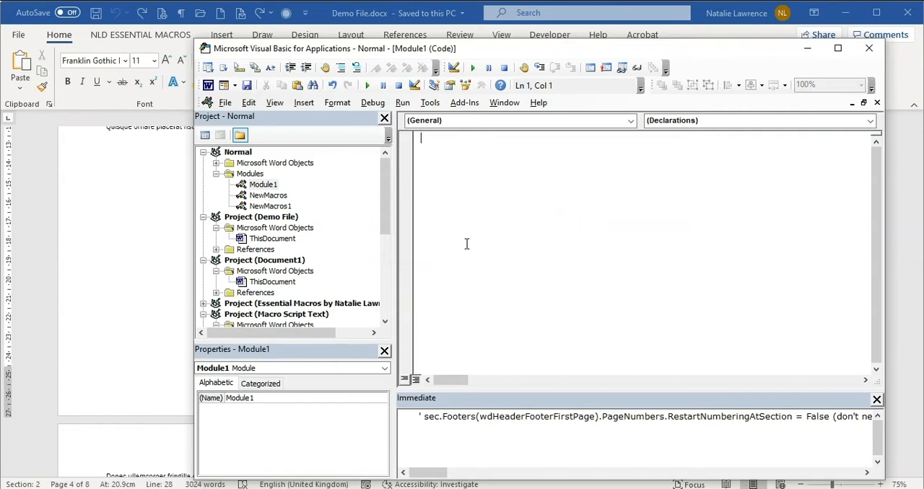
Step: Paste the copied LoopAllPageNumbers macro code into the new module
{"action": "right_click", "coordinate": [439, 159]}
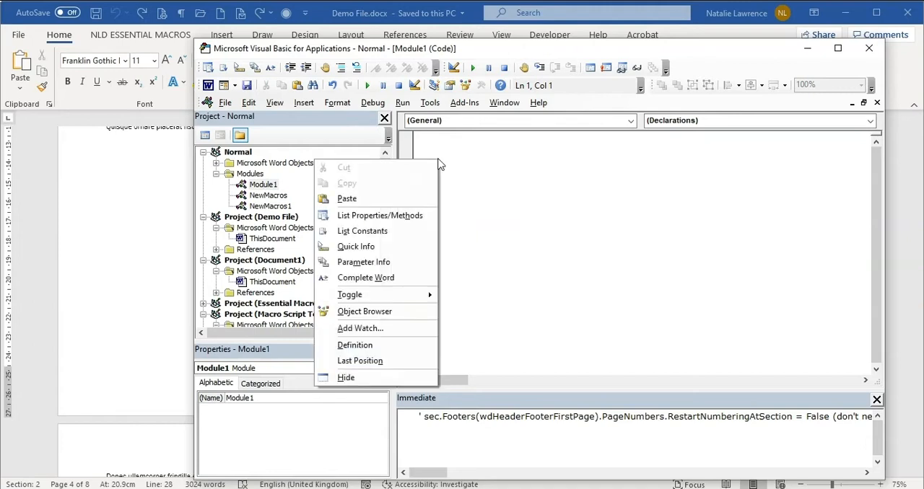
{"action": "left_click", "coordinate": [413, 191]}
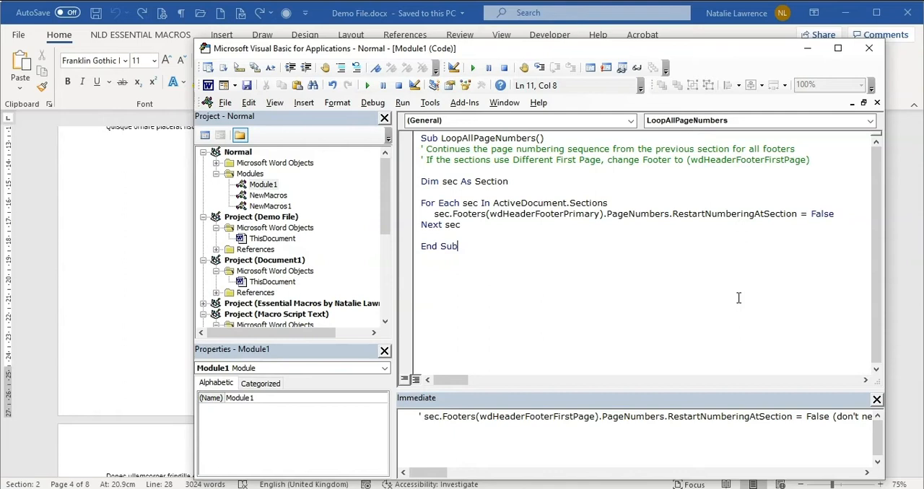
{"action": "left_click", "coordinate": [589, 215]}
Step: Arrange the code window beside the document, zoomed out to 51%, and run the LoopAllPageNumbers macro
{"action": "left_click_drag", "start_coordinate": [517, 55], "coordinate": [643, 86]}
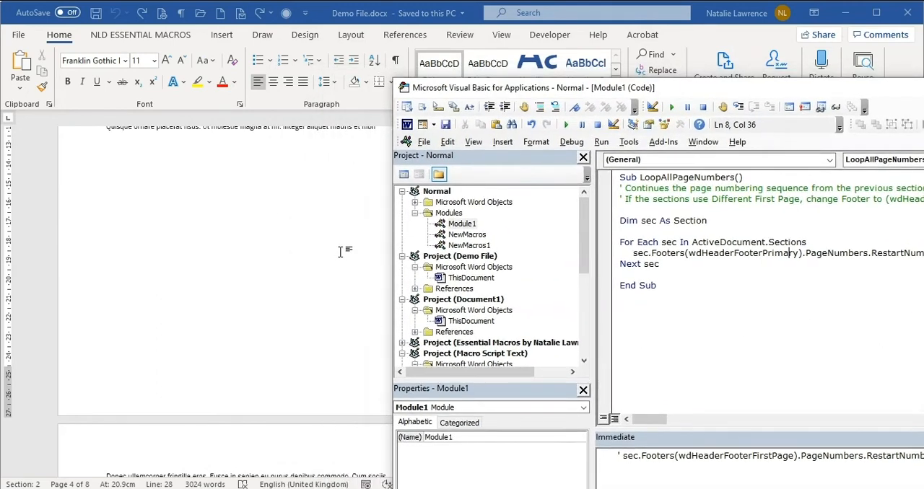
{"action": "left_click_drag", "start_coordinate": [597, 92], "coordinate": [691, 92]}
{"action": "key", "text": "alt+F11"}
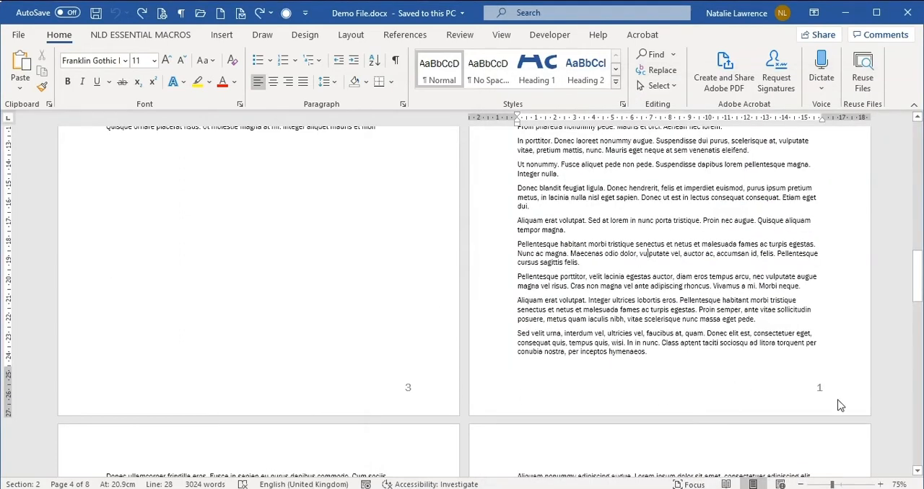
{"action": "left_click_drag", "start_coordinate": [832, 484], "coordinate": [823, 485]}
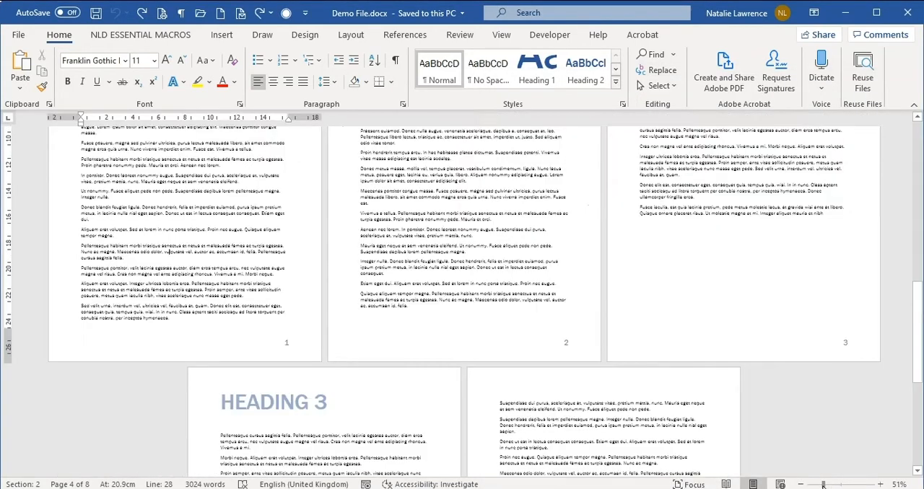
{"action": "scroll", "coordinate": [815, 465], "scroll_direction": "down", "scroll_amount": 1}
{"action": "key", "text": "alt+F11"}
{"action": "left_click_drag", "start_coordinate": [615, 88], "coordinate": [713, 46]}
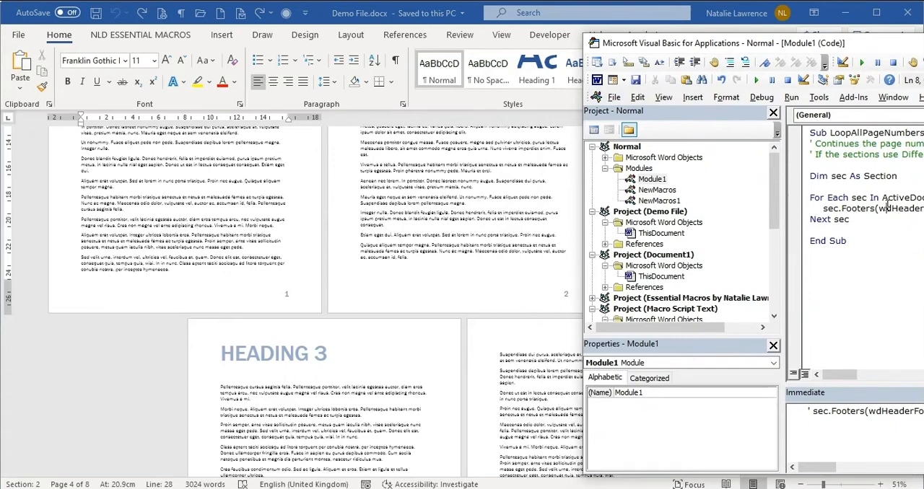
{"action": "key", "text": "F5"}
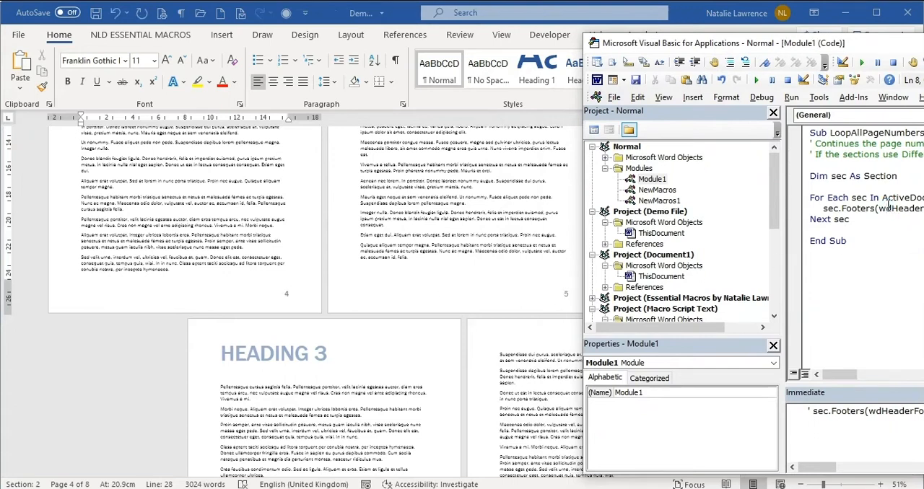
Step: Review the footer page numbers through to the document's end and save the Normal project containing the macro
{"action": "left_click", "coordinate": [485, 288]}
{"action": "scroll", "coordinate": [831, 310], "scroll_direction": "up", "scroll_amount": 3}
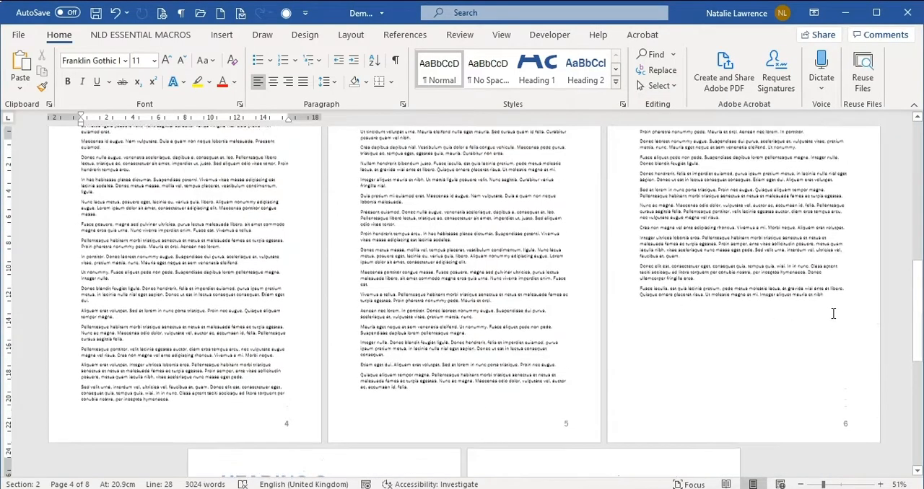
{"action": "scroll", "coordinate": [833, 314], "scroll_direction": "up", "scroll_amount": 4}
{"action": "left_click_drag", "start_coordinate": [915, 269], "coordinate": [910, 442]}
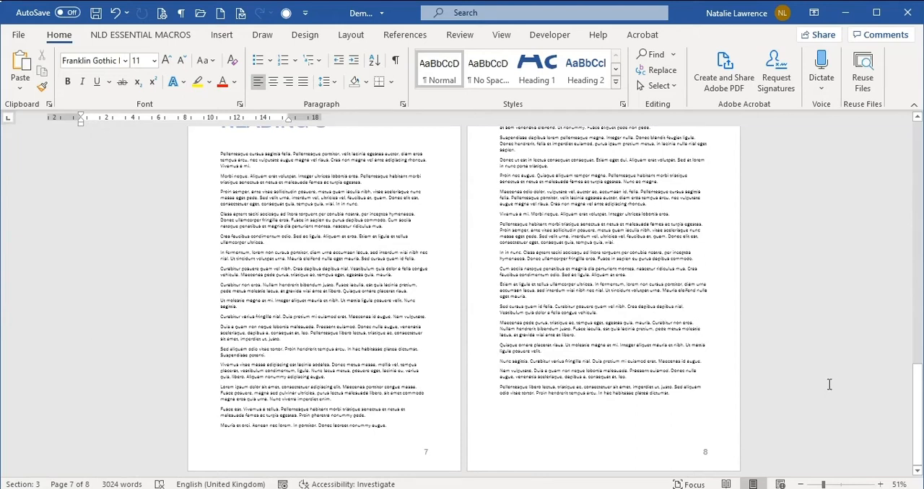
{"action": "key", "text": "alt+F11"}
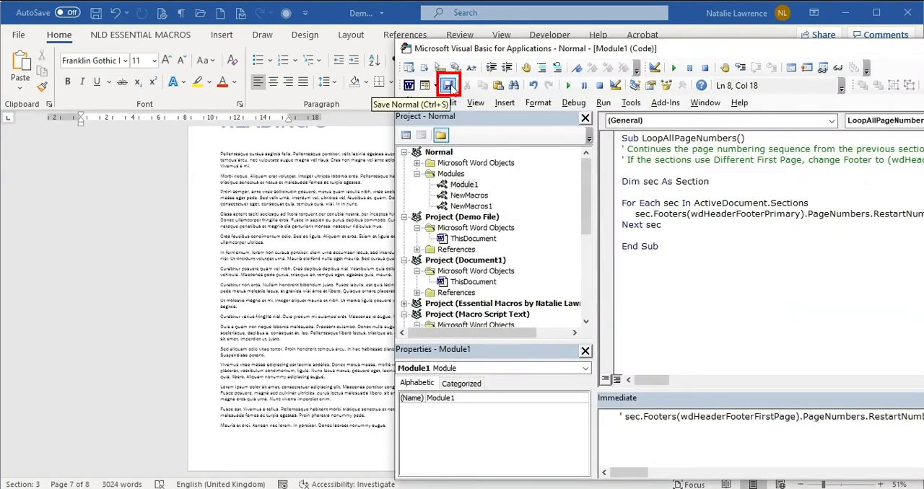
{"action": "left_click", "coordinate": [448, 85]}
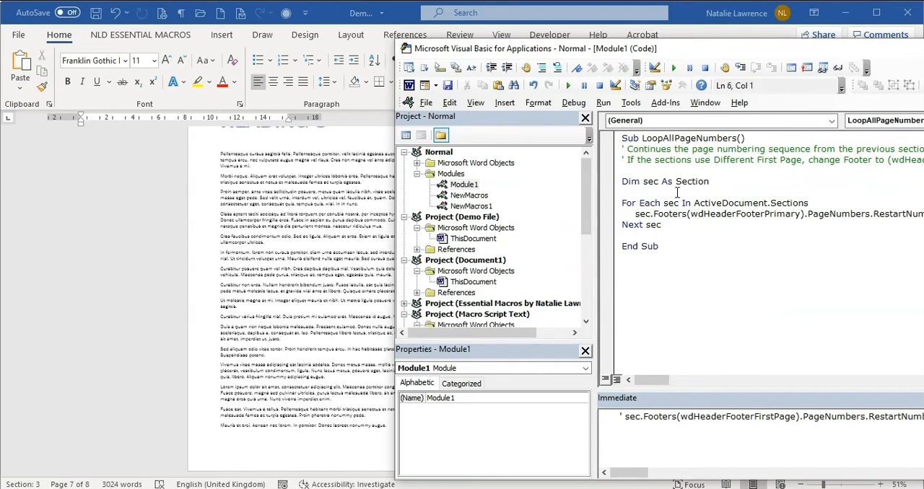
{"action": "key", "text": "alt+F11"}
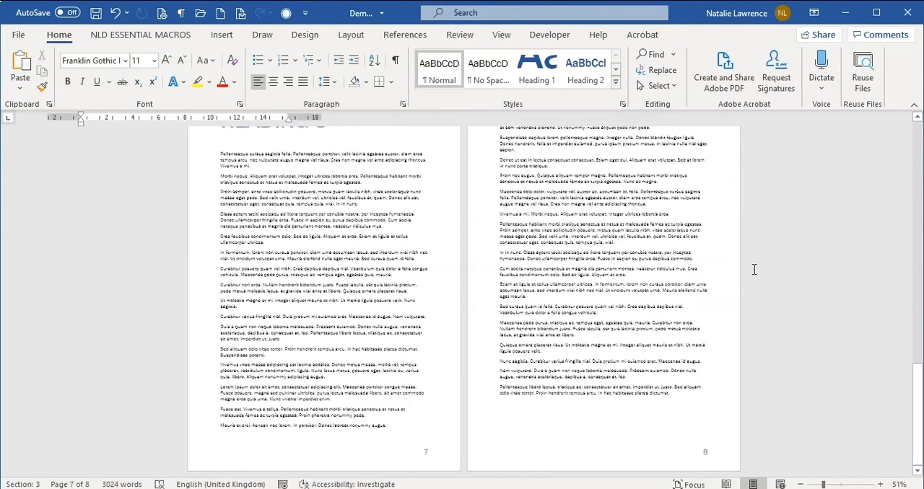
Step: View the list of macros available in Normal.dotm, close it, and return to the document's first pages
{"action": "key", "text": "alt+F8"}
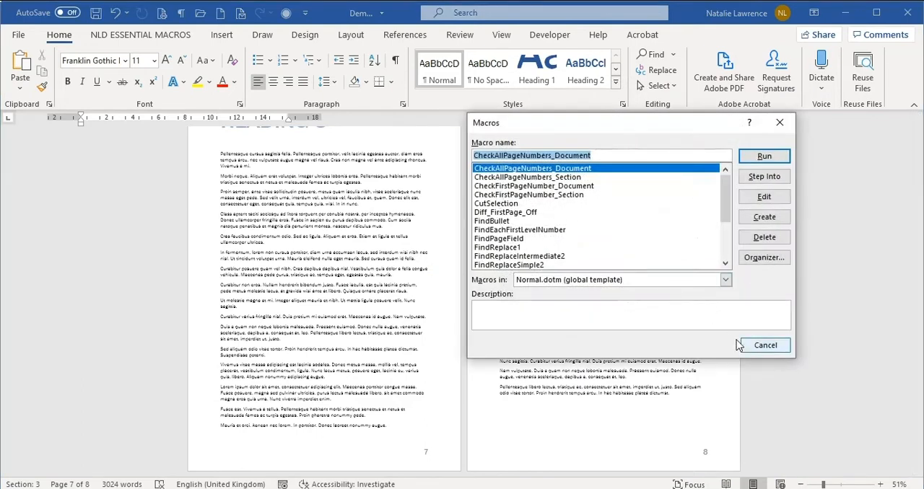
{"action": "left_click", "coordinate": [765, 345]}
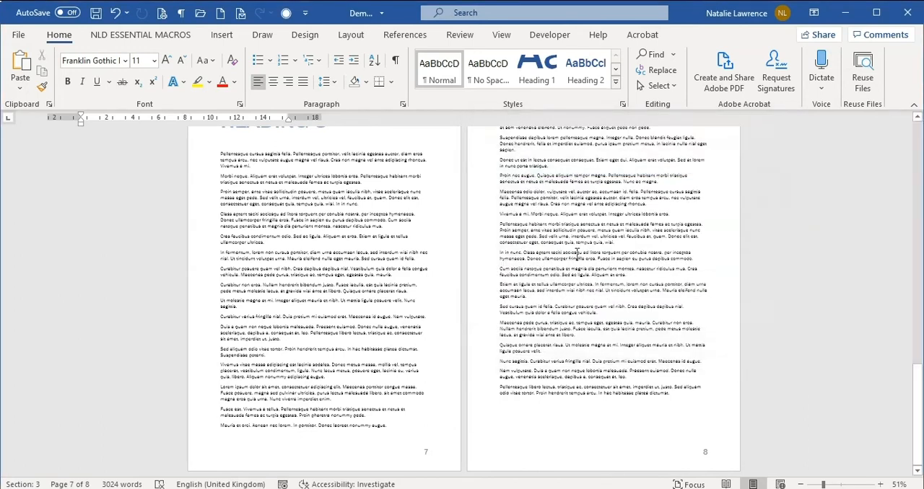
{"action": "left_click", "coordinate": [540, 207]}
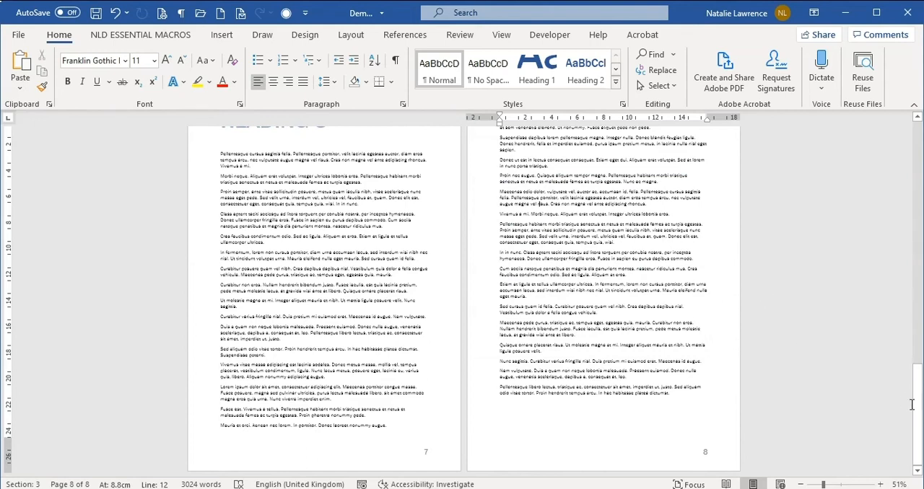
{"action": "left_click_drag", "start_coordinate": [917, 413], "coordinate": [921, 202]}
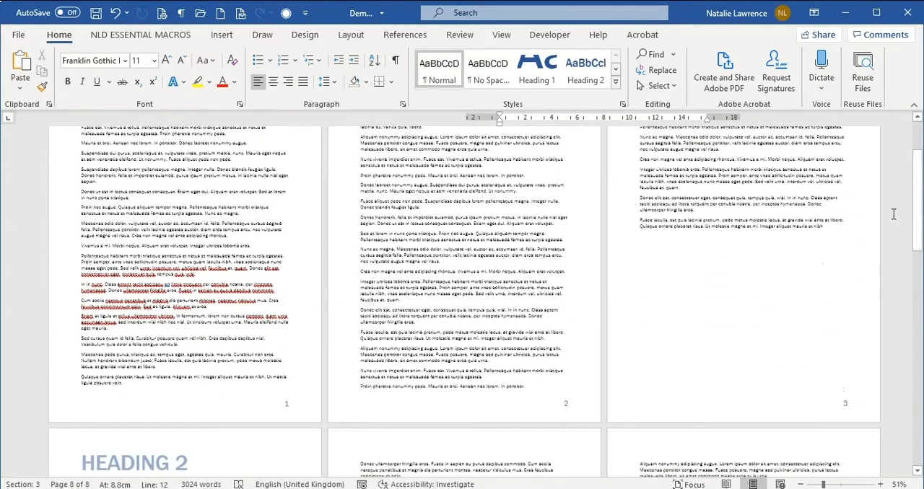